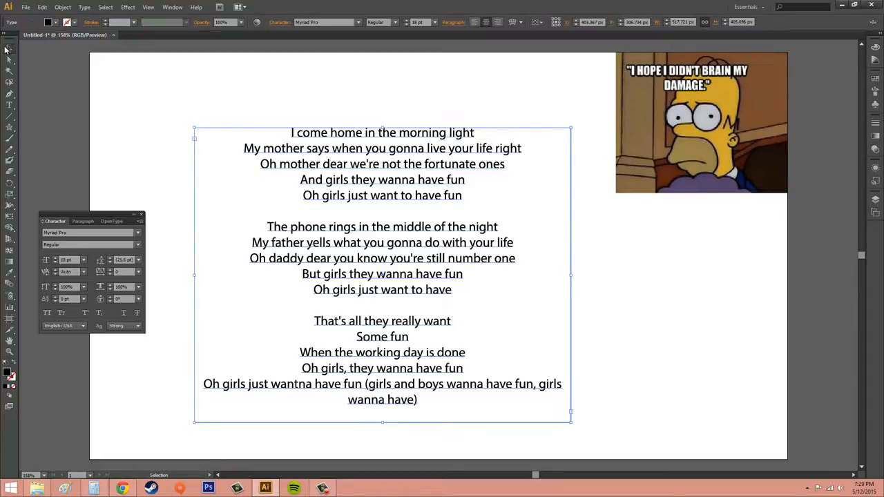
- Select the lyrics text block and bring up the Paragraph settings
left_click(7, 48)
left_click(217, 182)
left_click(383, 188)
left_click(171, 8)
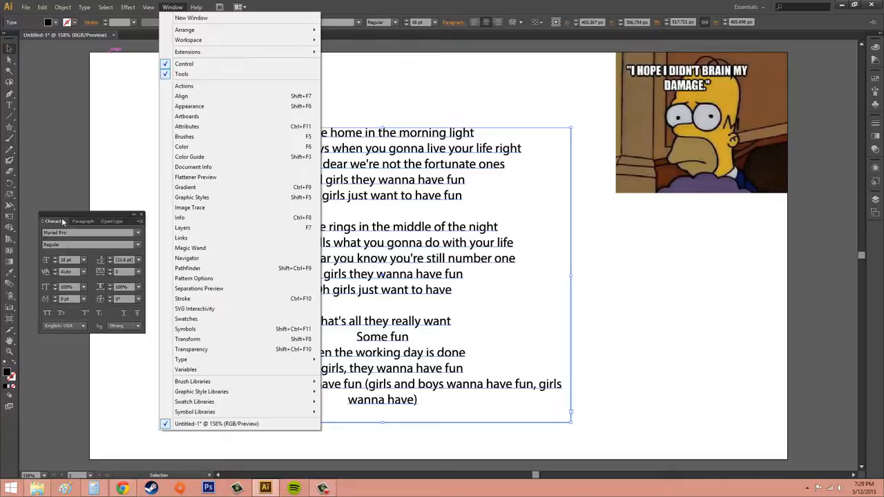
mouse_move(222, 360)
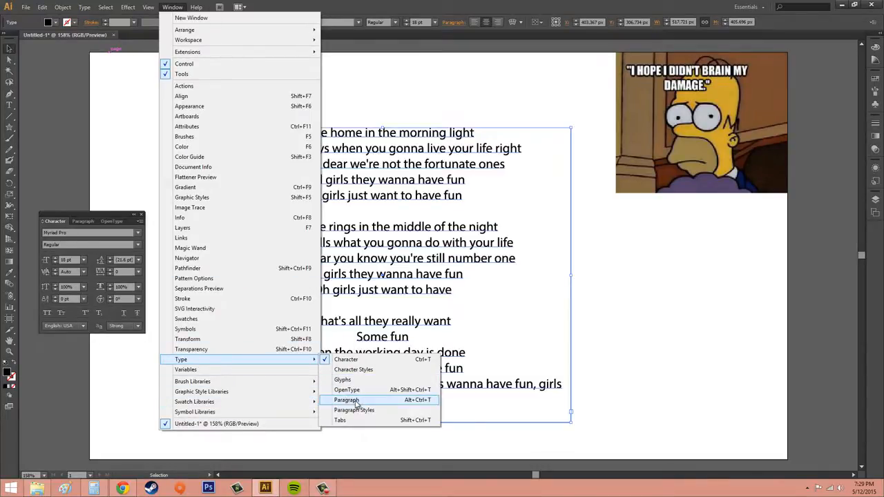
left_click(347, 400)
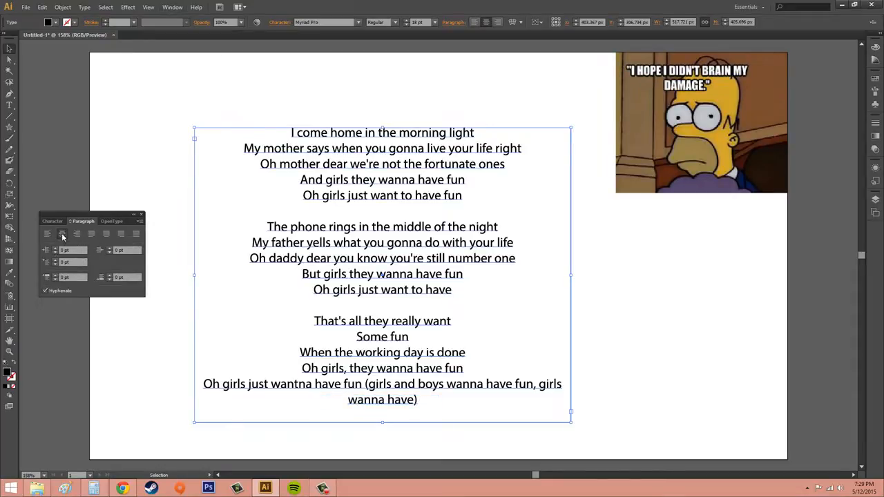
left_click(43, 222)
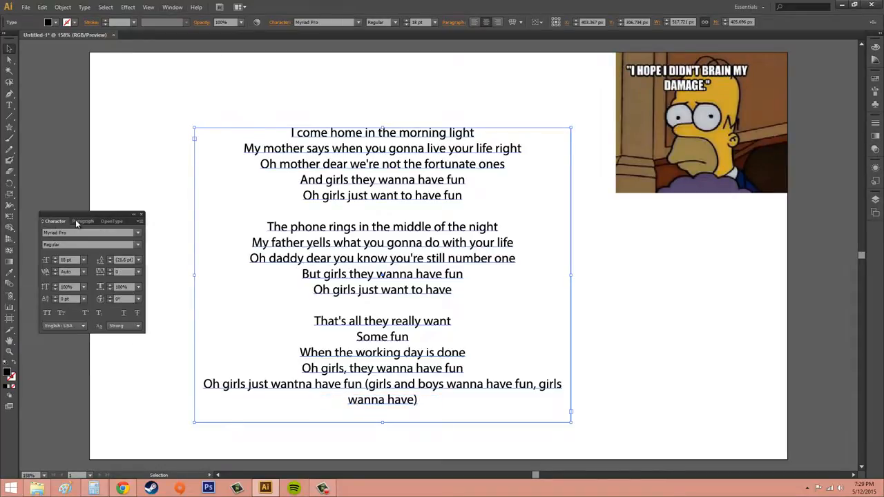
left_click(79, 222)
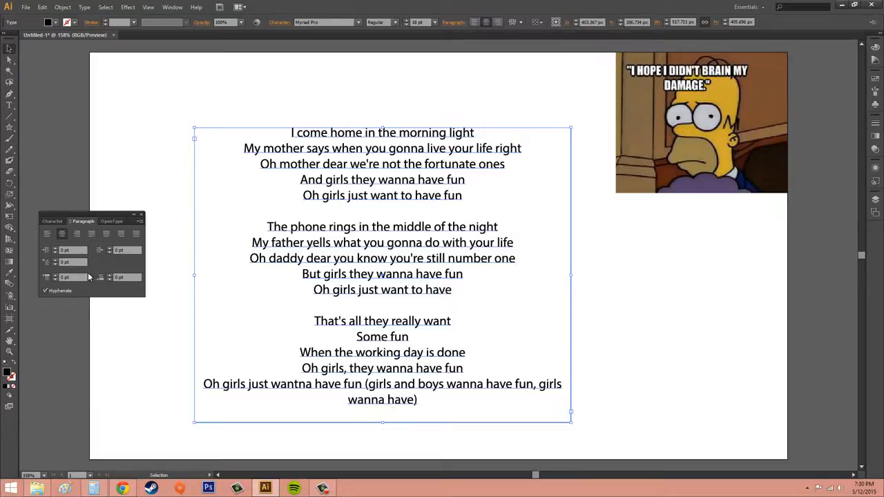
- Try left, right and full justified alignment on the lyrics text block
left_click(48, 235)
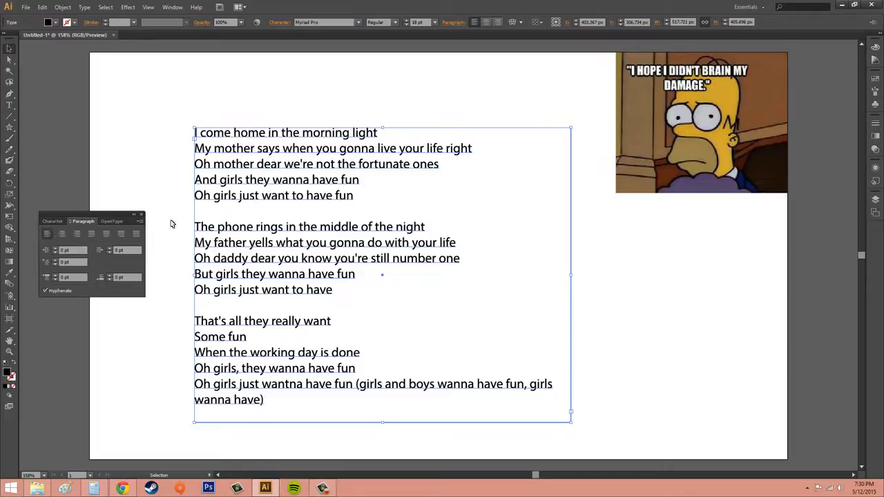
left_click(77, 234)
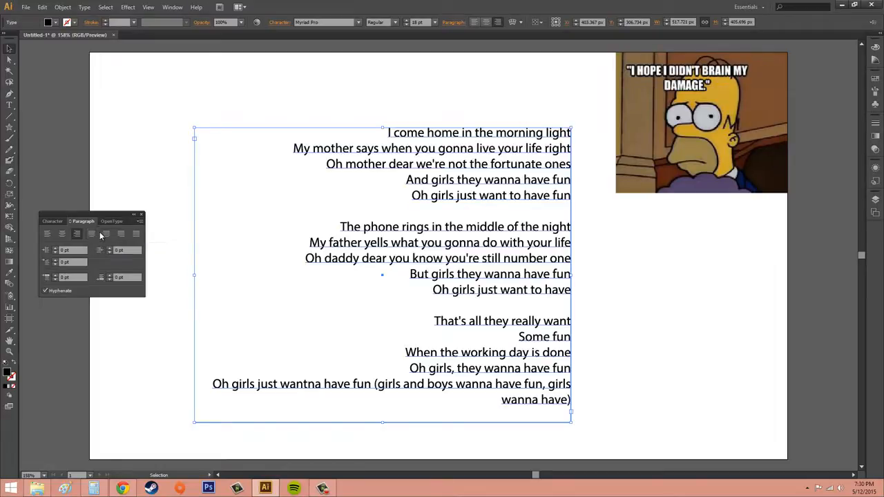
left_click(137, 235)
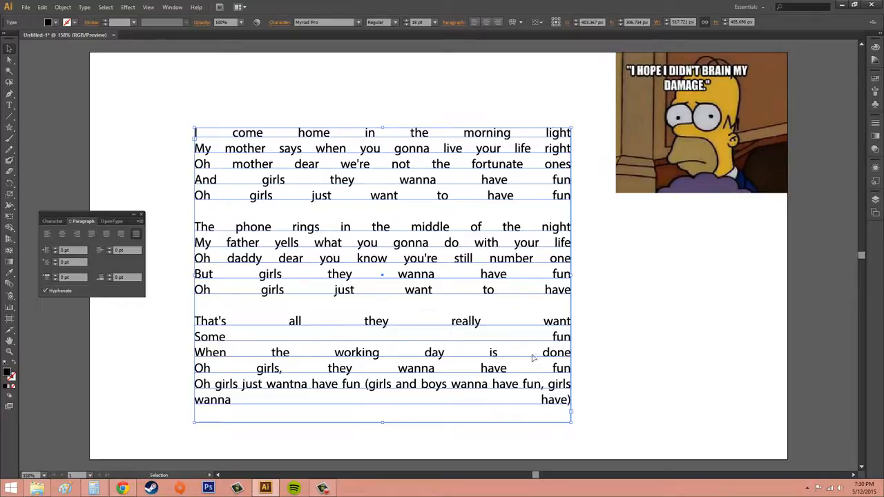
- Try justifying the lyrics with the last line aligned left, centred and right, finishing with plain centre alignment
left_click(93, 234)
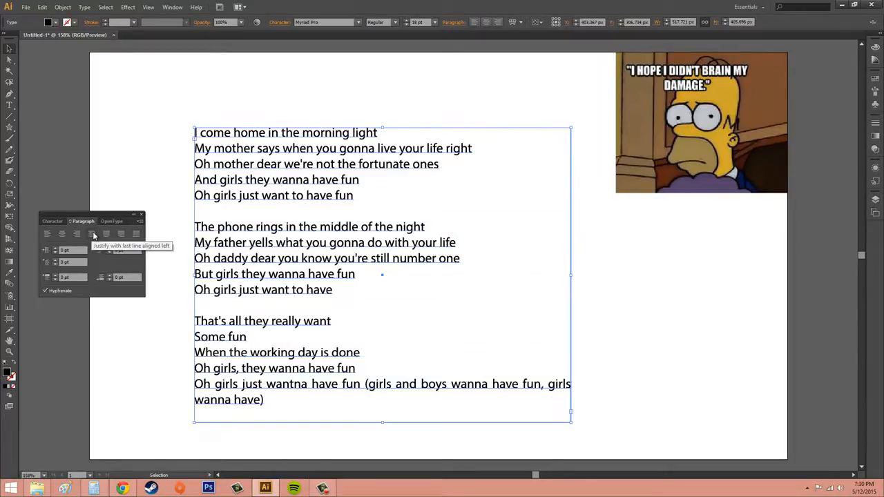
left_click(106, 235)
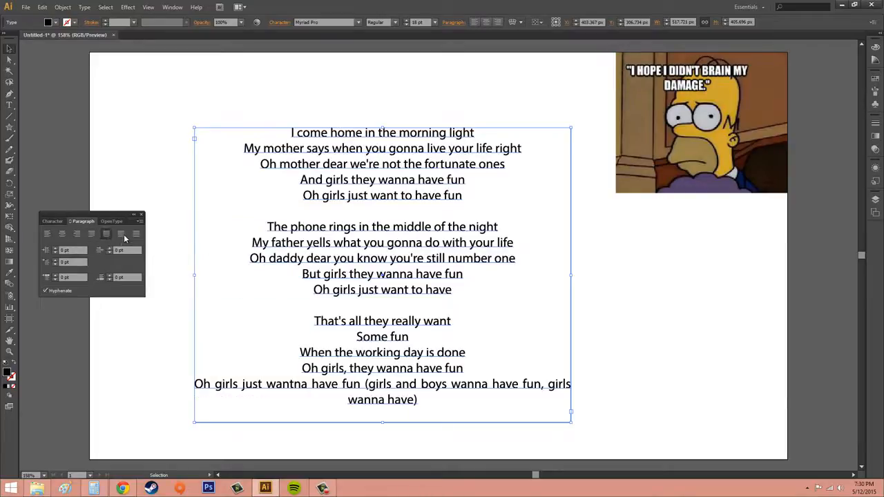
left_click(121, 236)
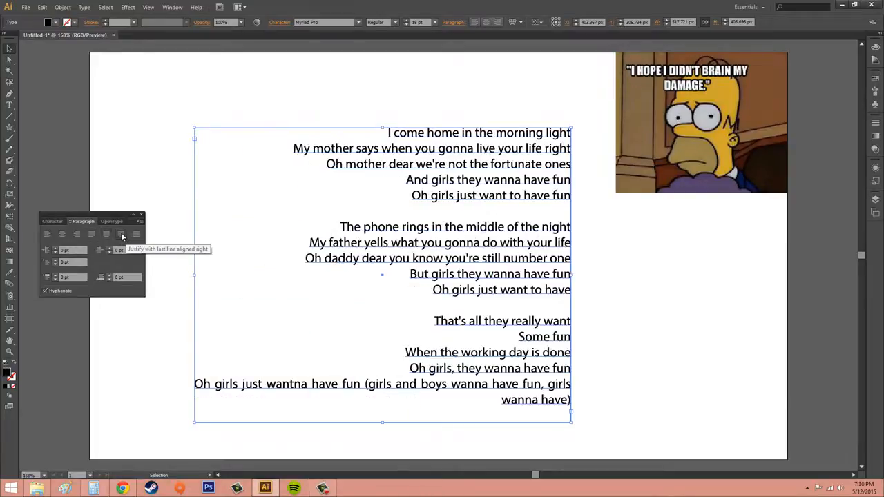
left_click(65, 237)
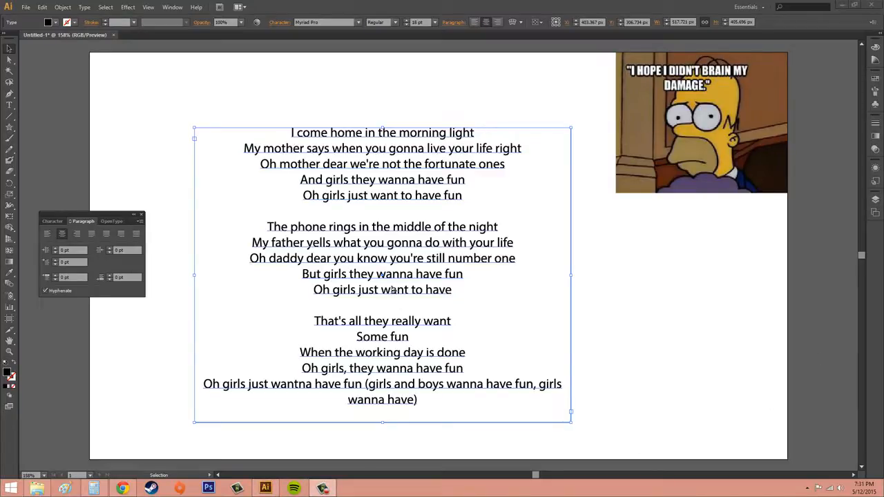
- Align the lyrics to the left and set their left indent to 10 pt
left_click(45, 236)
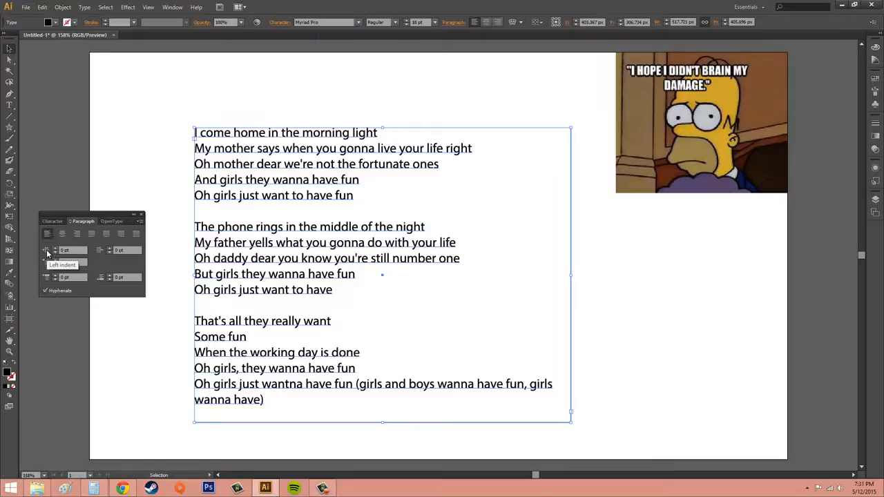
left_click(54, 249)
left_click(54, 250)
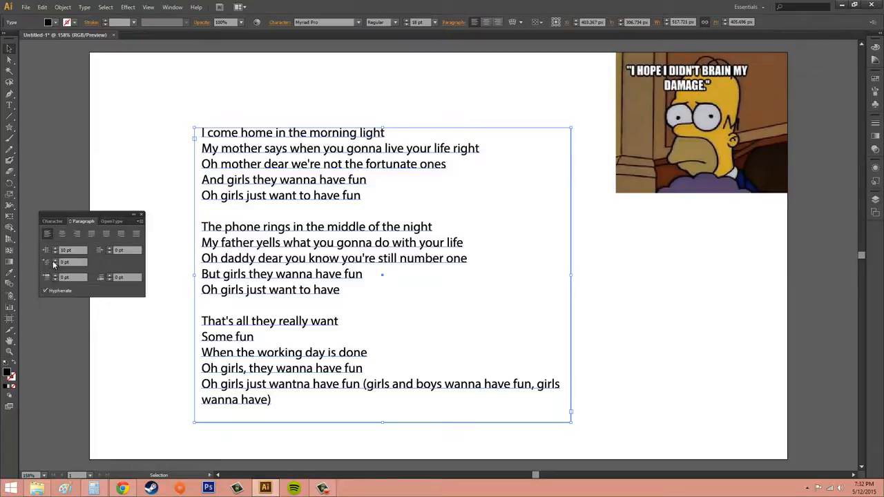
- Try a first-line indent of 15 pt and a space before paragraph of -3 pt on the lyrics
left_click(55, 262)
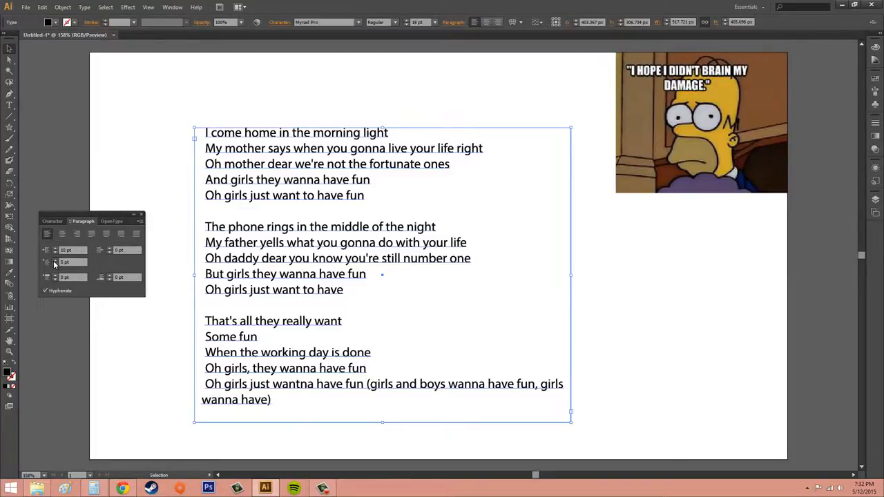
left_click(53, 260)
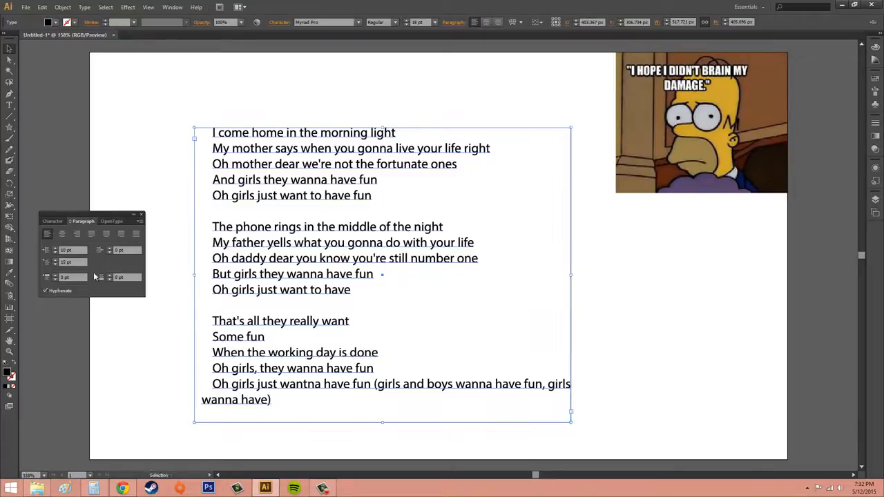
left_click(56, 281)
left_click(57, 281)
left_click(57, 281)
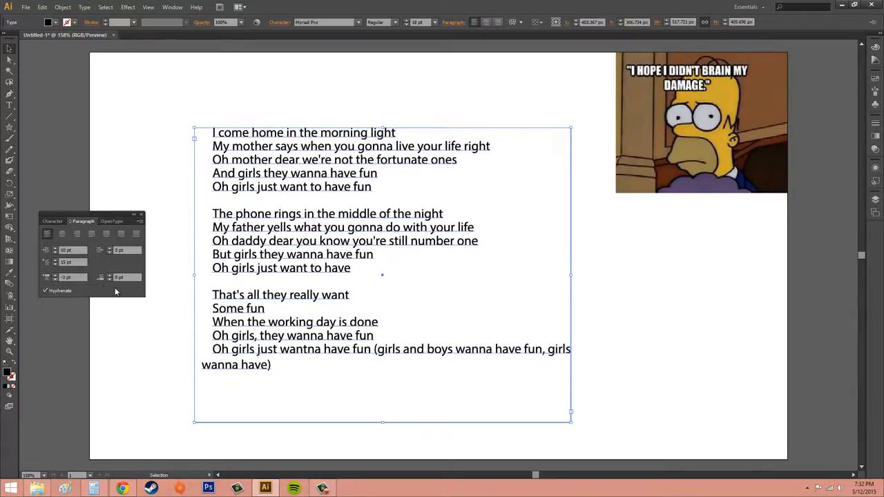
- Undo the space-before and first-line indent changes on the lyrics, keeping the 10 pt left indent
key("ctrl+z")
key("ctrl+z")
key("ctrl+z")
key("ctrl+z")
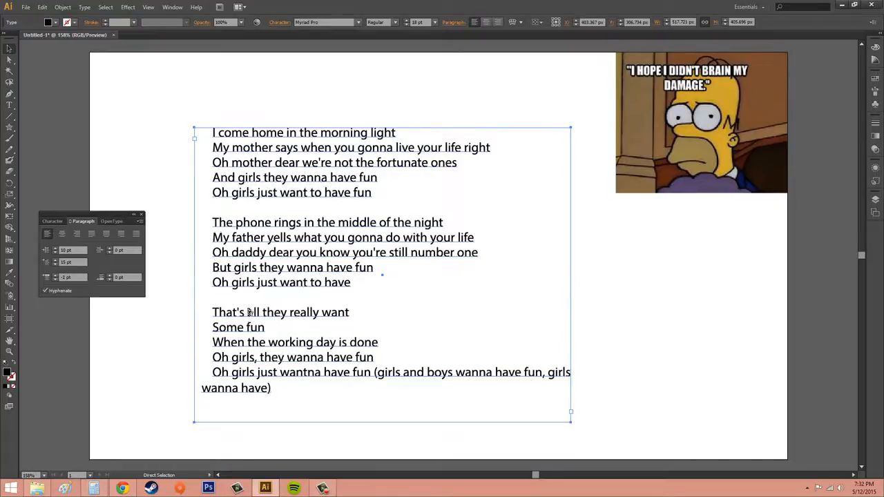
key("ctrl+z")
key("ctrl+z")
key("ctrl+z")
key("ctrl+z")
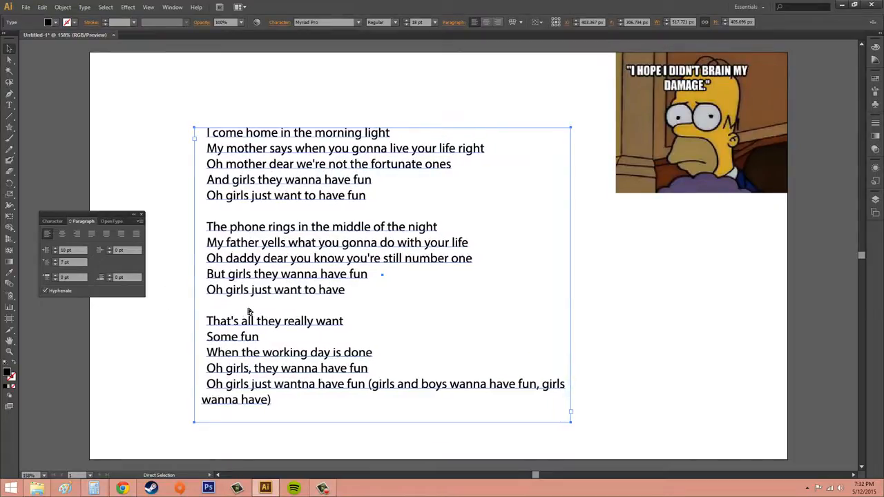
key("ctrl+z")
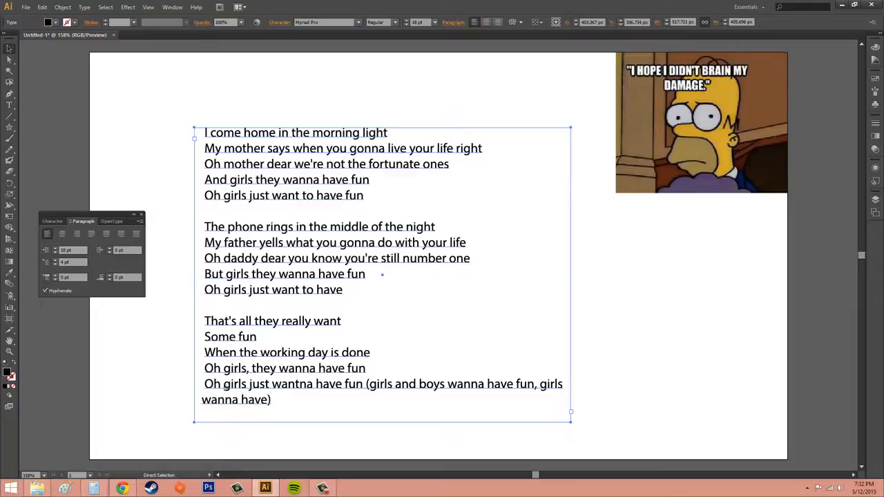
key("ctrl+z")
key("ctrl+z")
key("ctrl+z")
key("ctrl+z")
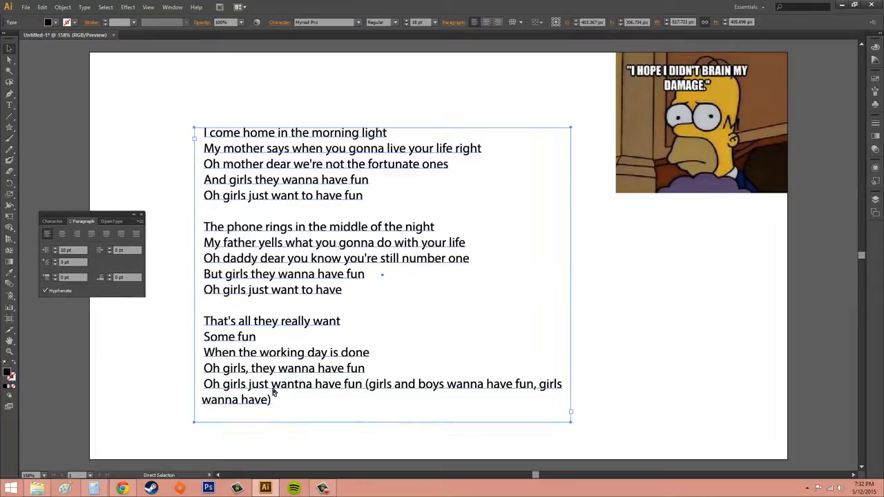
key("ctrl+z")
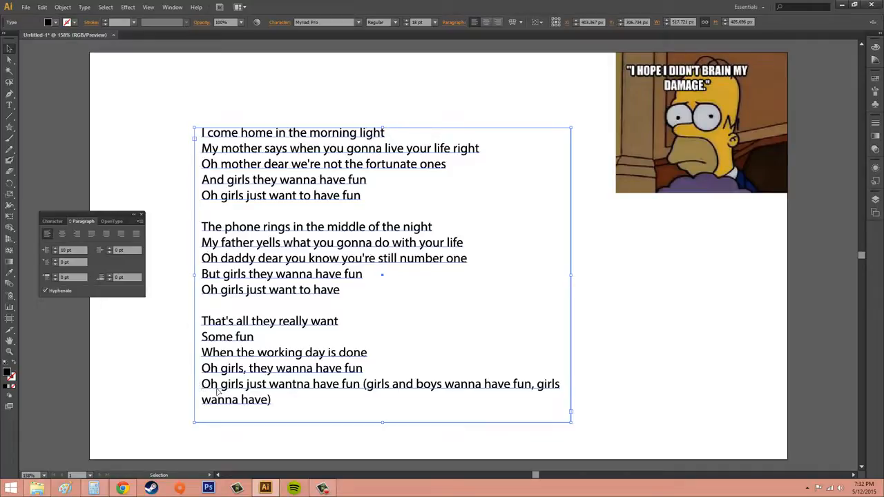
- Give only the last lyrics paragraph, starting "Oh girls just wantna have fun", a first-line indent of 9 pt
left_click(9, 105)
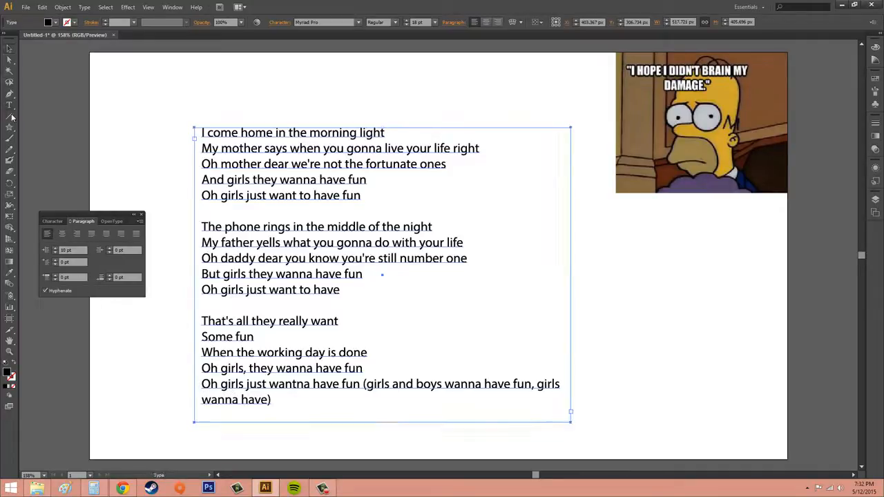
left_click(205, 384)
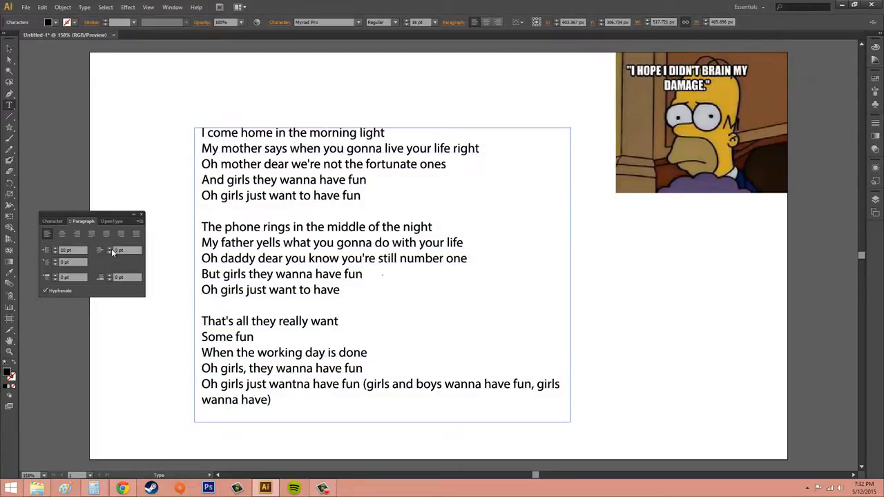
left_click(54, 260)
left_click(55, 261)
left_click(54, 260)
left_click(54, 261)
left_click(55, 260)
left_click(55, 260)
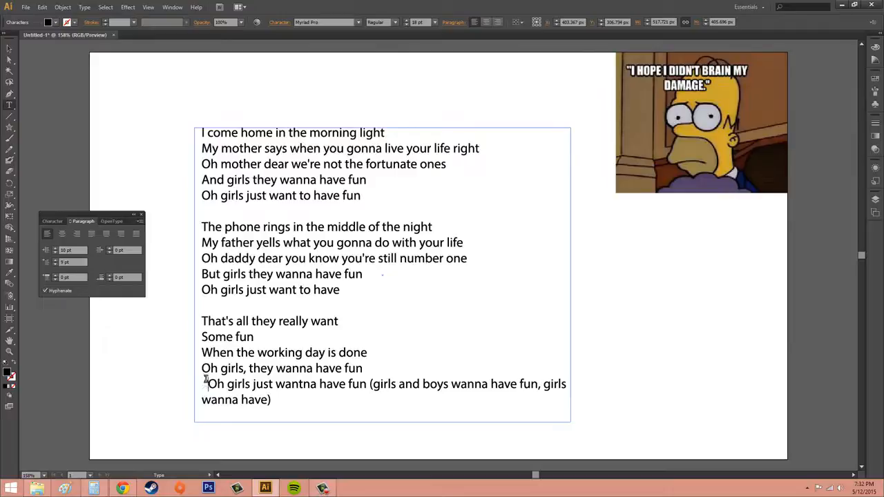
- Set the right indent of the last lyrics paragraph to 4 pt
left_click(12, 109)
left_click(205, 384)
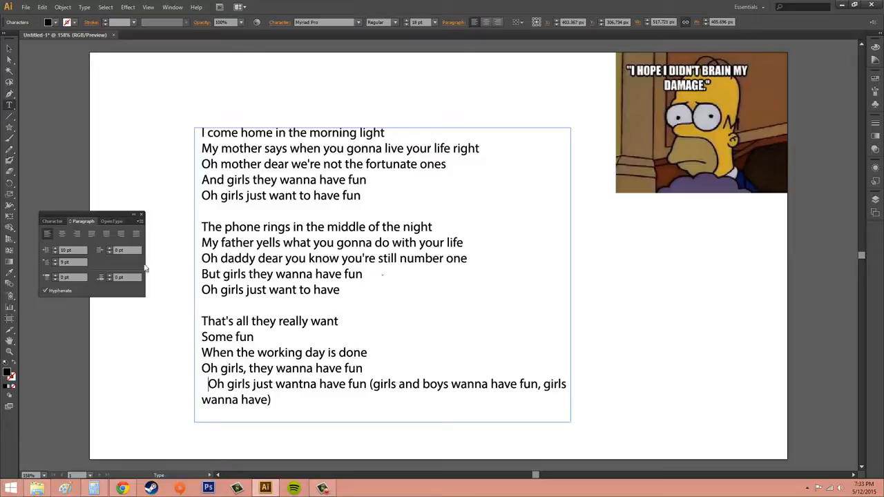
left_click(110, 248)
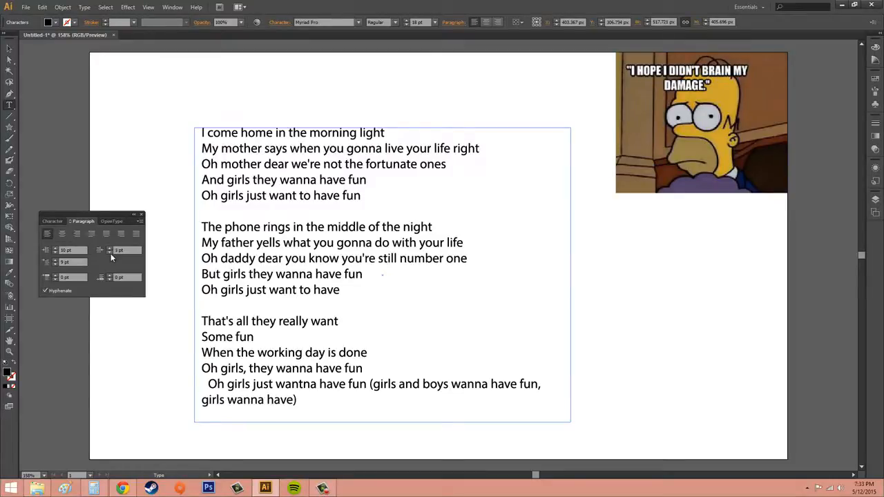
left_click(111, 252)
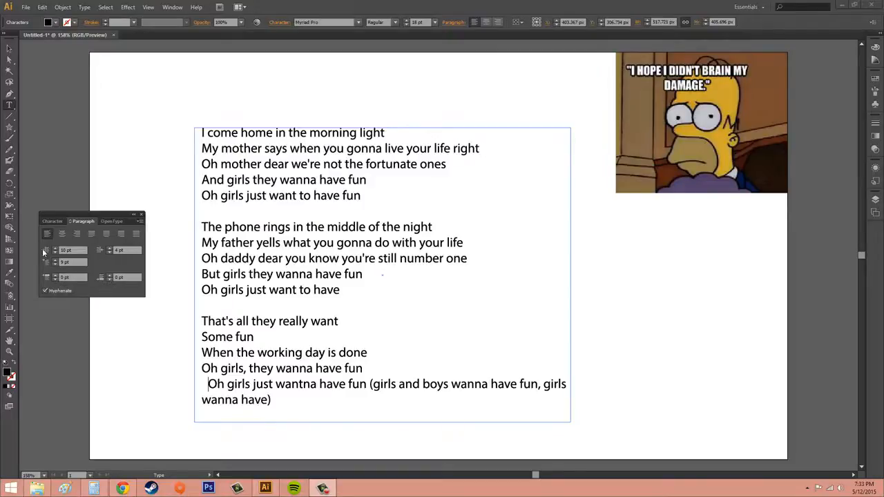
- Select the whole lyrics text block and try a space before paragraph of 12 pt
left_click(9, 48)
left_click(341, 215)
left_click(317, 246)
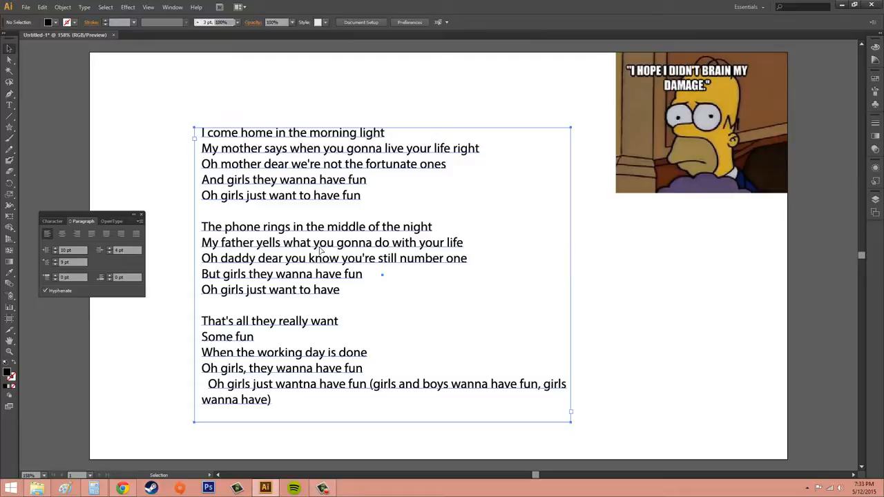
left_click(56, 275)
left_click(56, 275)
left_click(56, 275)
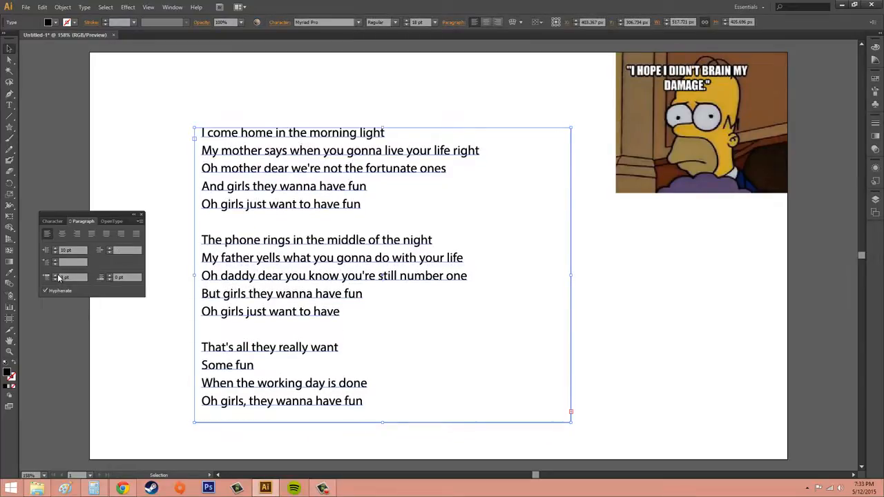
left_click(56, 275)
left_click(56, 275)
left_click(56, 275)
left_click(56, 275)
left_click(56, 274)
left_click(56, 275)
left_click(56, 274)
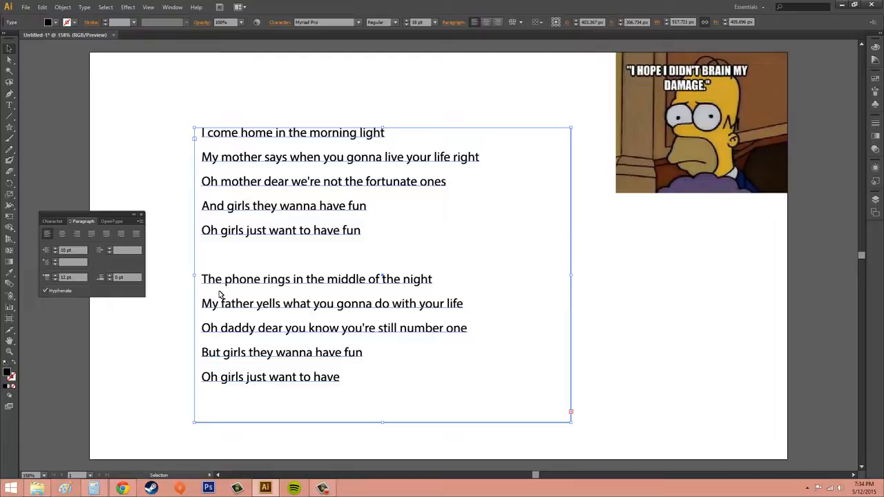
- Undo the space-before-paragraph increases on the lyrics text block
key("ctrl+z")
key("ctrl+z")
key("ctrl+z")
key("ctrl+z")
key("ctrl+z")
key("ctrl+z")
key("ctrl+z")
key("ctrl+z")
key("ctrl+z")
key("ctrl+z")
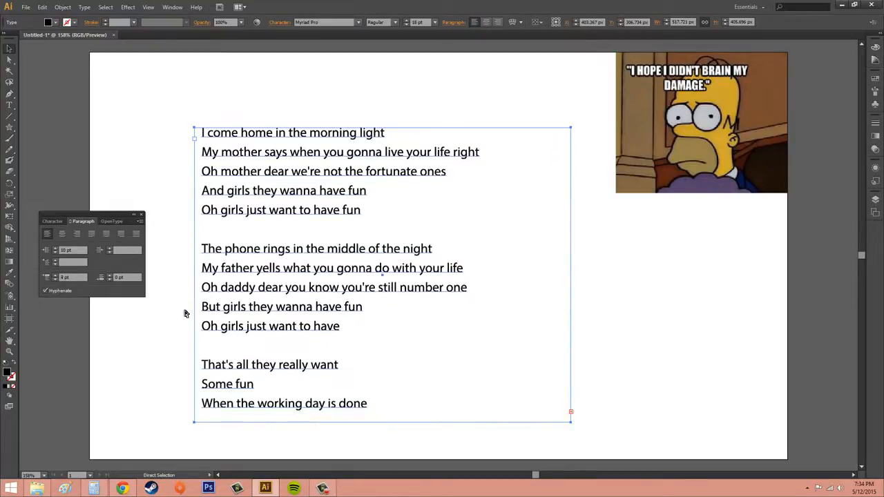
key("ctrl+z")
key("ctrl+z")
key("ctrl+z")
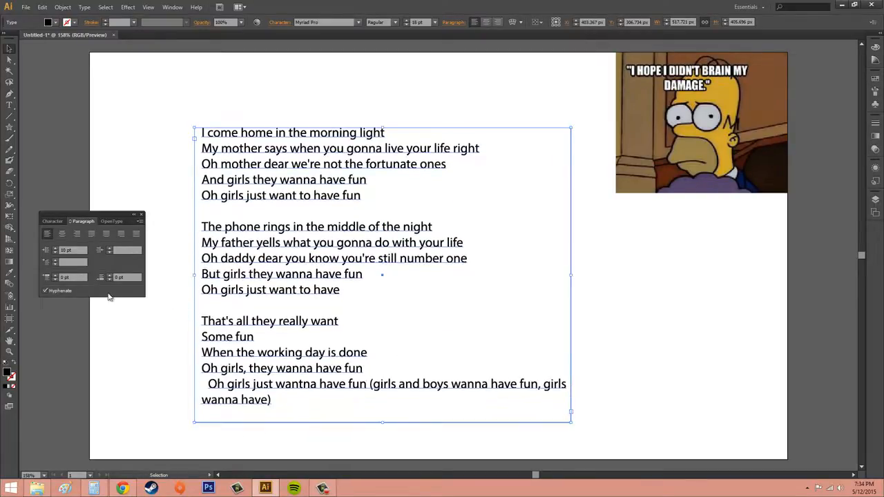
- Try increasing the space after paragraph on the whole lyrics text block
double_click(110, 276)
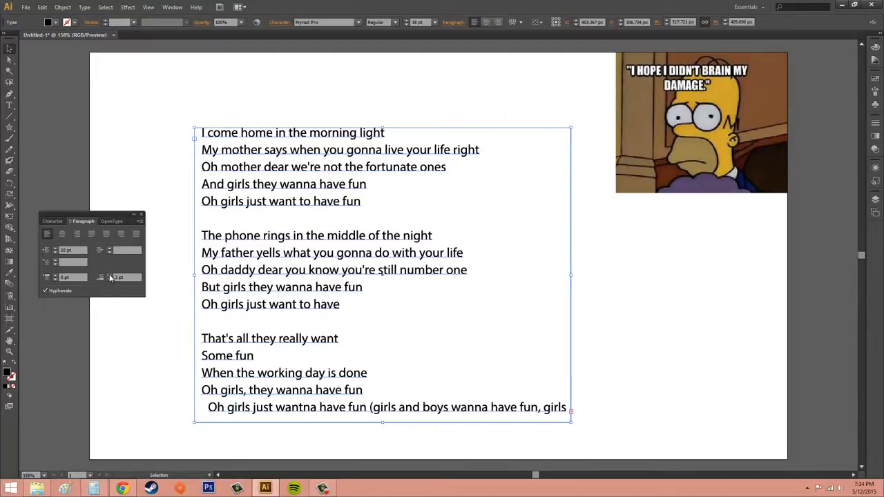
triple_click(110, 277)
triple_click(110, 276)
- Undo the space-after-paragraph increases on the lyrics text block
key("ctrl+z")
key("ctrl+z")
key("ctrl+z")
key("ctrl+z")
key("ctrl+z")
key("ctrl+z")
key("ctrl+z")
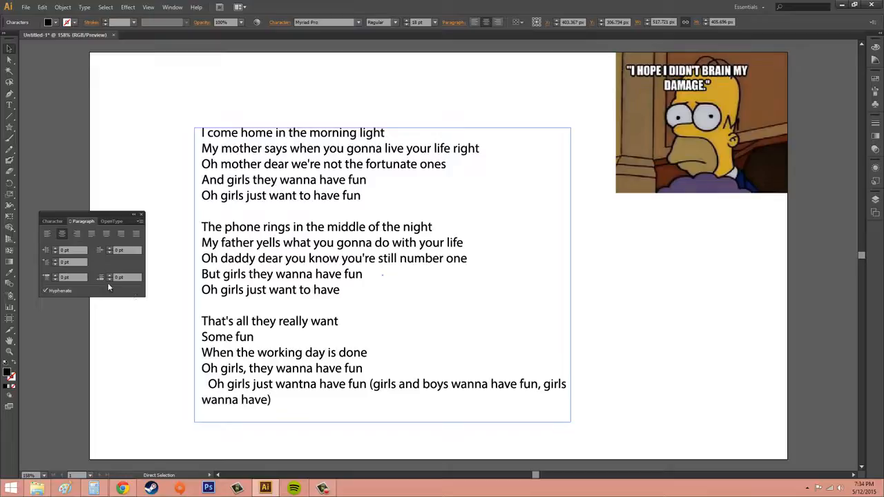
- Try lowering the space before paragraph at the text cursor, and leave text editing
left_click(56, 279)
left_click(56, 278)
left_click(57, 279)
key("Escape")
- Select the whole lyrics text block and try a negative space before paragraph of -11 pt
left_click(8, 48)
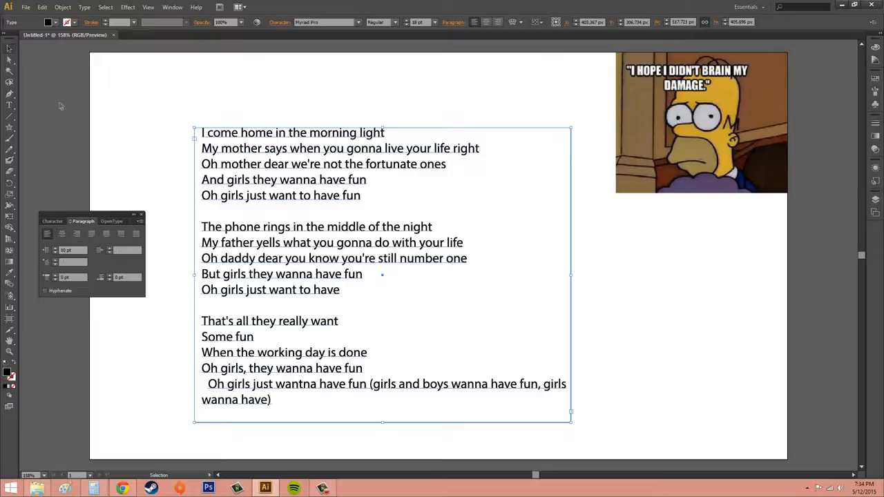
left_click(658, 237)
left_click(361, 247)
left_click(56, 279)
left_click(56, 279)
left_click(56, 279)
left_click(55, 279)
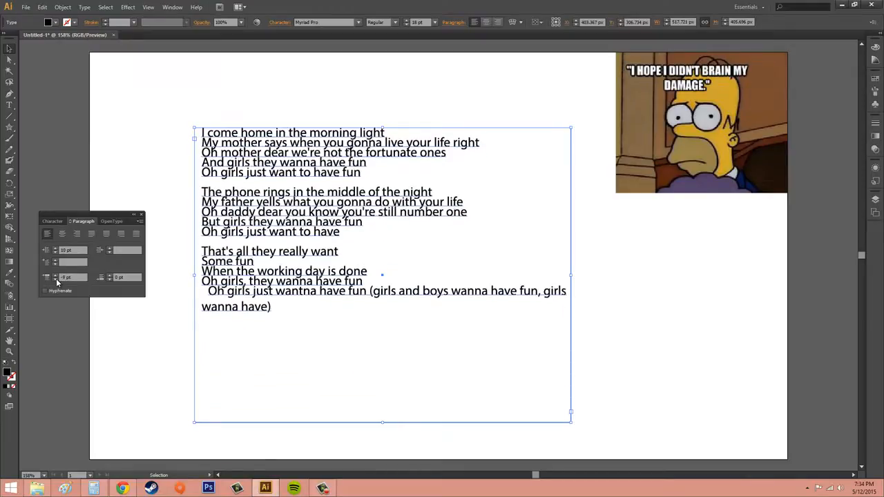
left_click(56, 279)
left_click(56, 279)
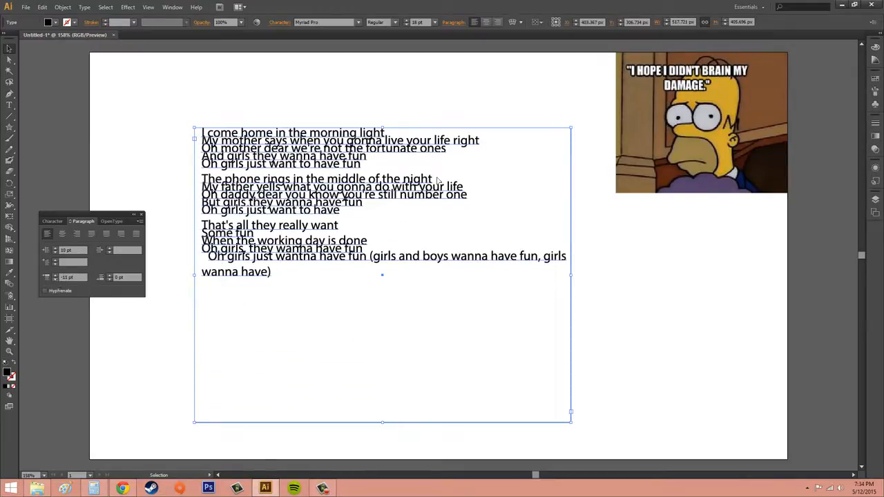
- Undo the space-before-paragraph reductions on the lyrics text block
key("ctrl+z")
key("ctrl+z")
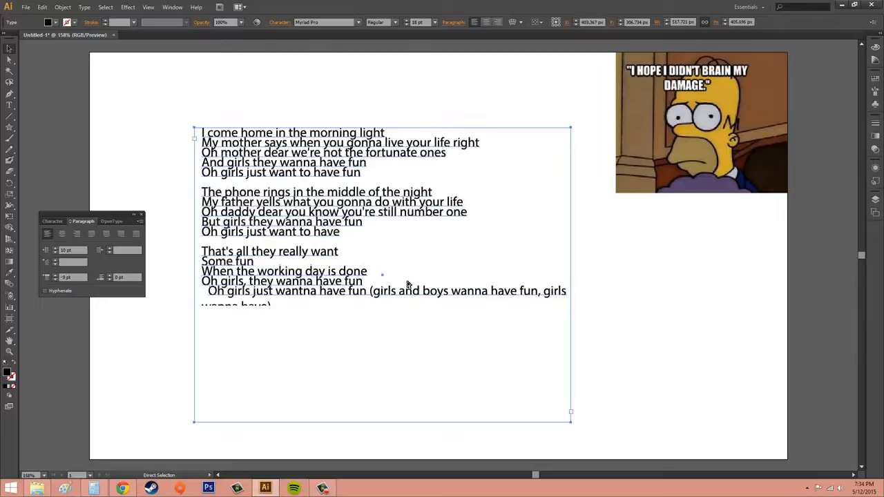
key("ctrl+z")
key("ctrl+z")
key("ctrl+z")
key("ctrl+z")
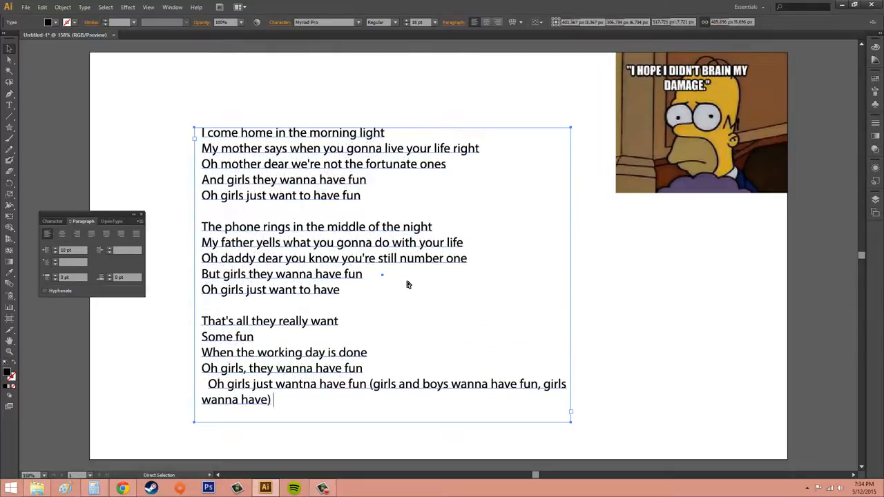
key("ctrl+z")
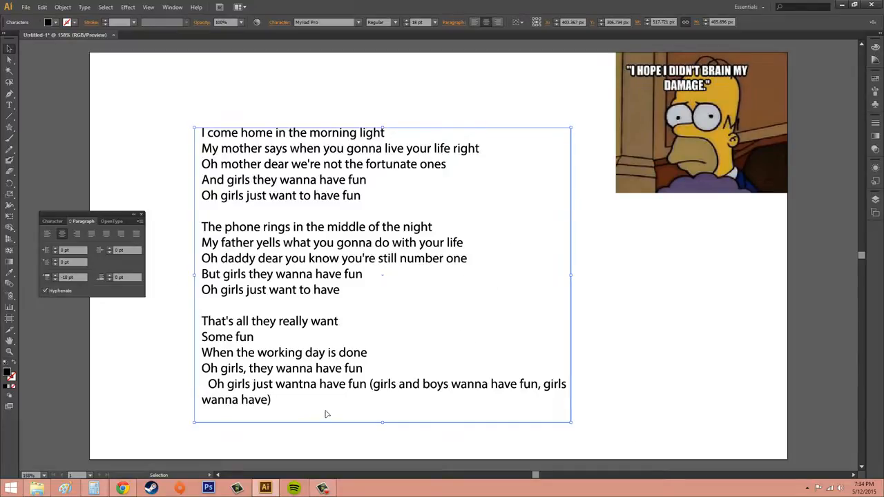
- Toggle the Hyphenate option for the lyrics text and leave it turned off
left_click(44, 291)
left_click(44, 291)
left_click(45, 291)
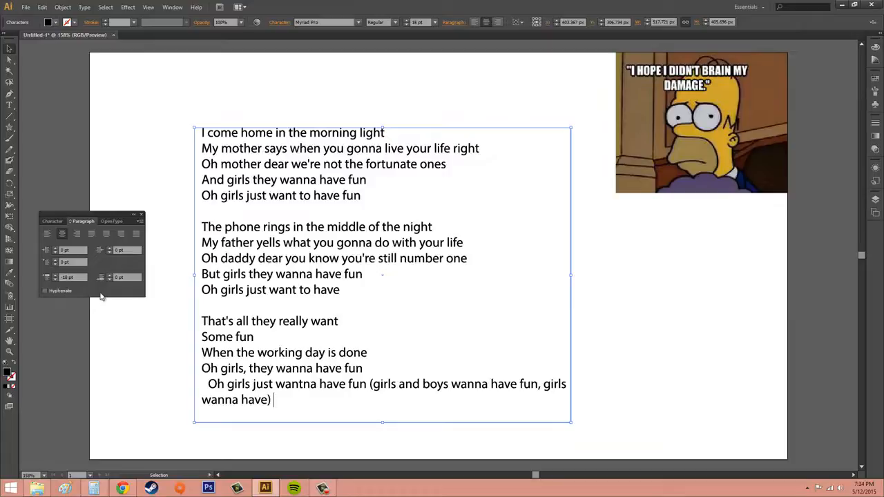